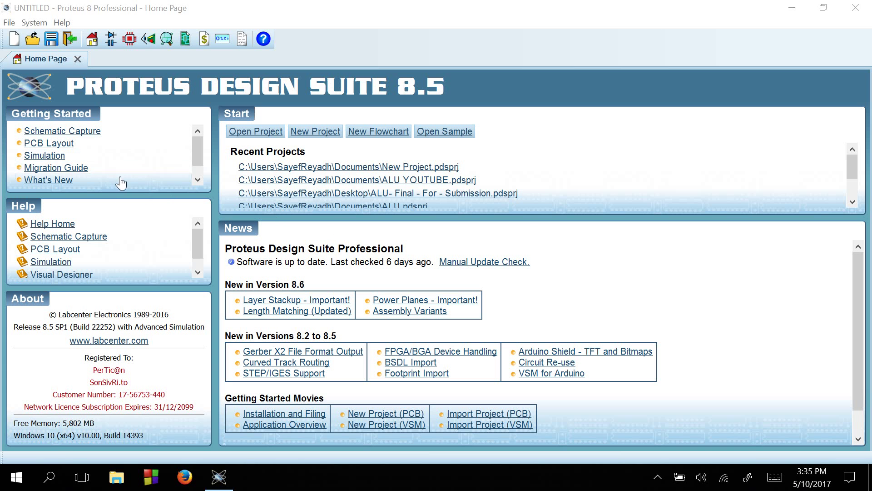
Step: Create New Project.pdsprj, replacing the existing one, with DEFAULT template, no PCB and no firmware
left_click(9, 23)
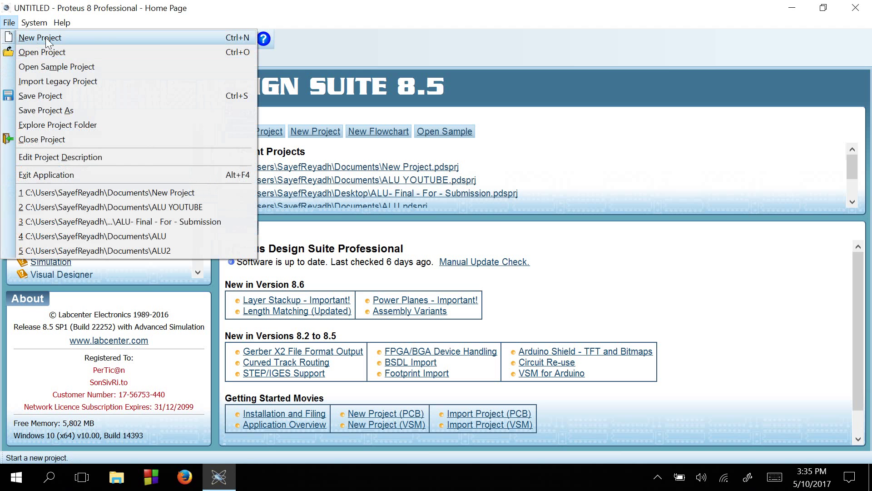
left_click(46, 38)
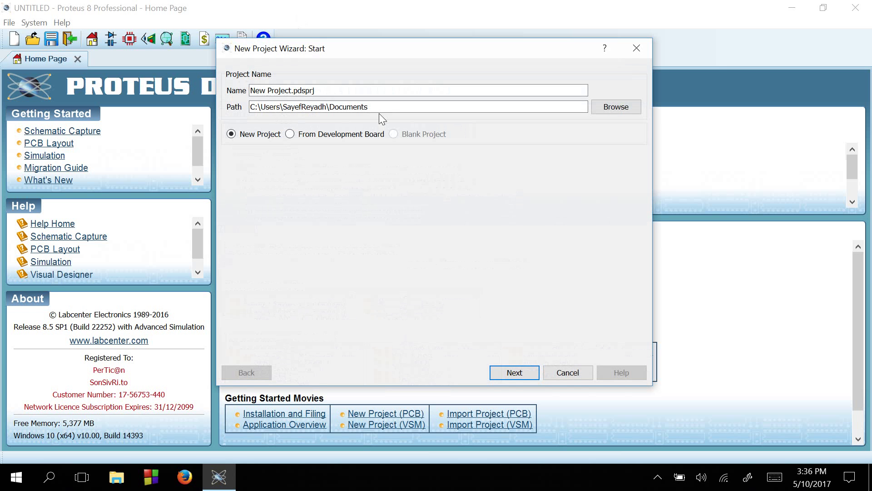
left_click(518, 376)
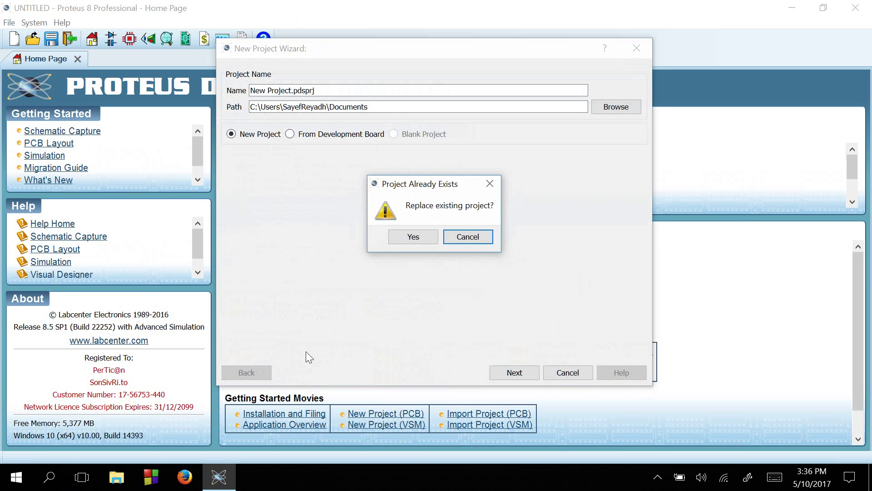
left_click(414, 238)
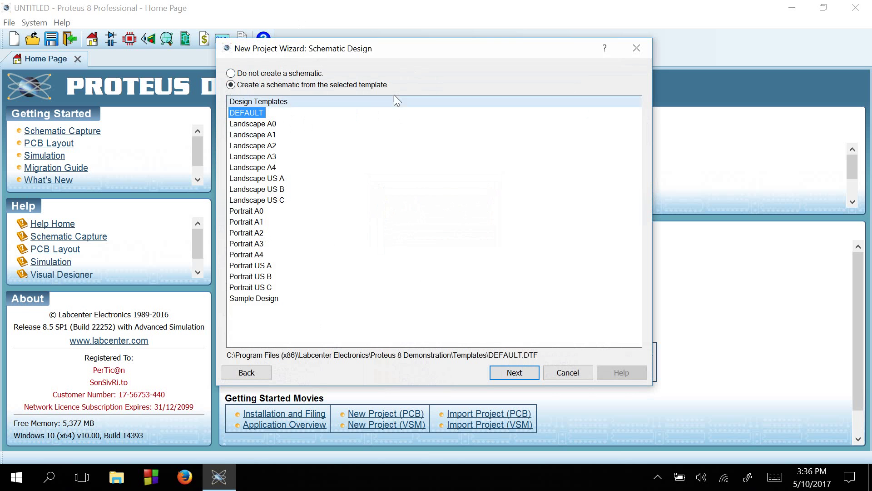
left_click(526, 372)
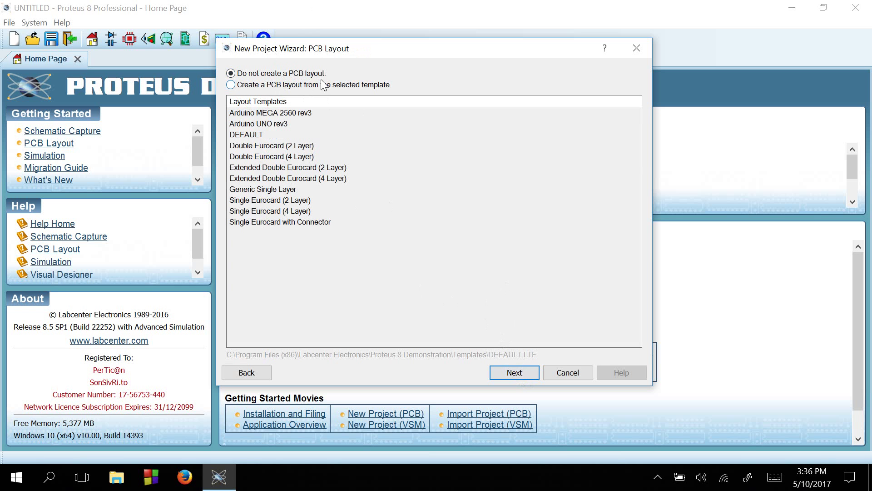
left_click(520, 372)
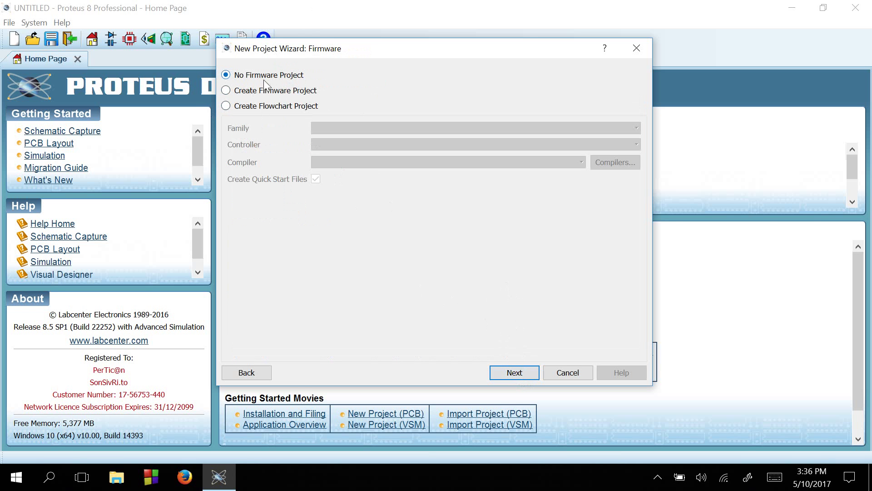
left_click(516, 374)
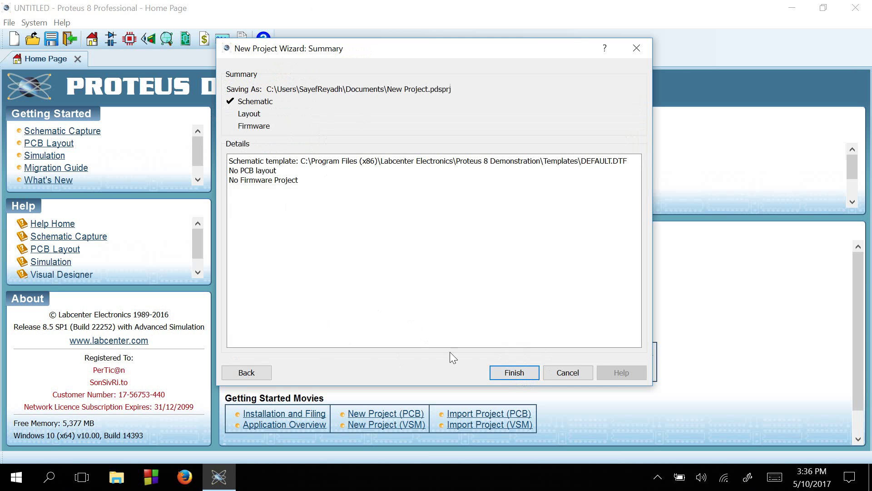
Step: Finish the New Project Wizard to open an empty schematic in Schematic Capture
left_click(514, 373)
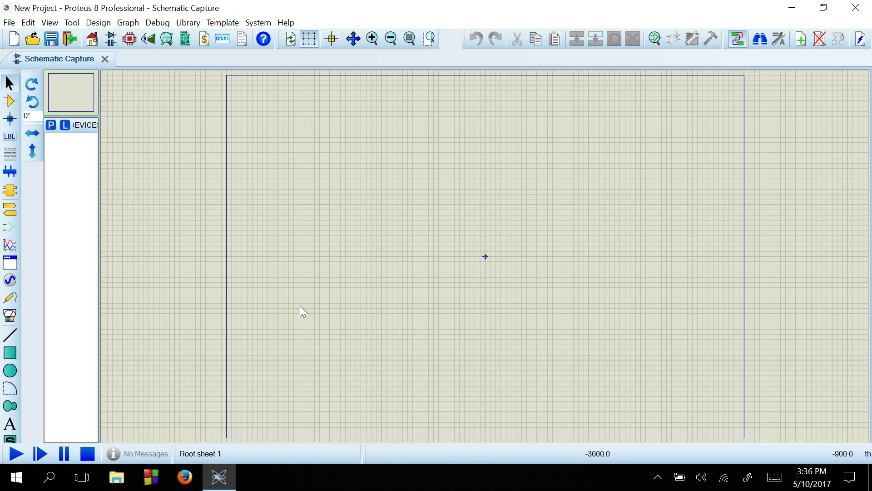
Step: Search the device picker for 'AND gate' and add the 7408 quad 2-input AND gate
left_click(50, 129)
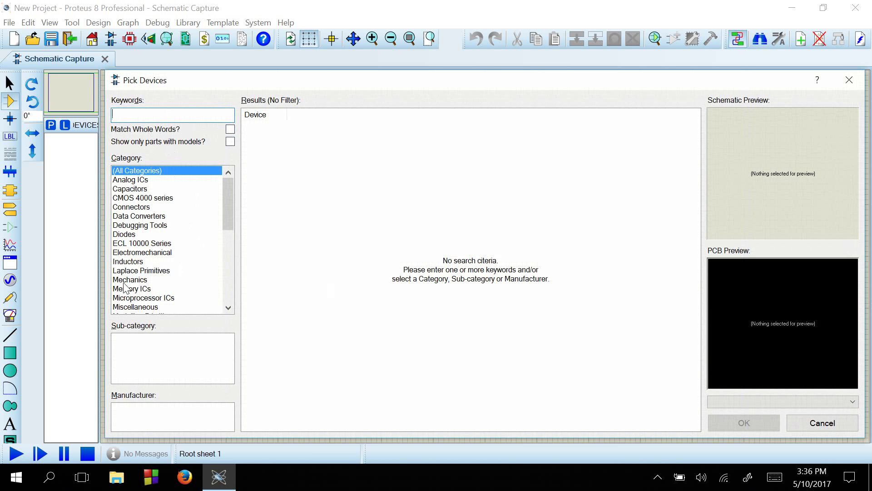
scroll(163, 270, "down", 1)
scroll(164, 270, "down", 2)
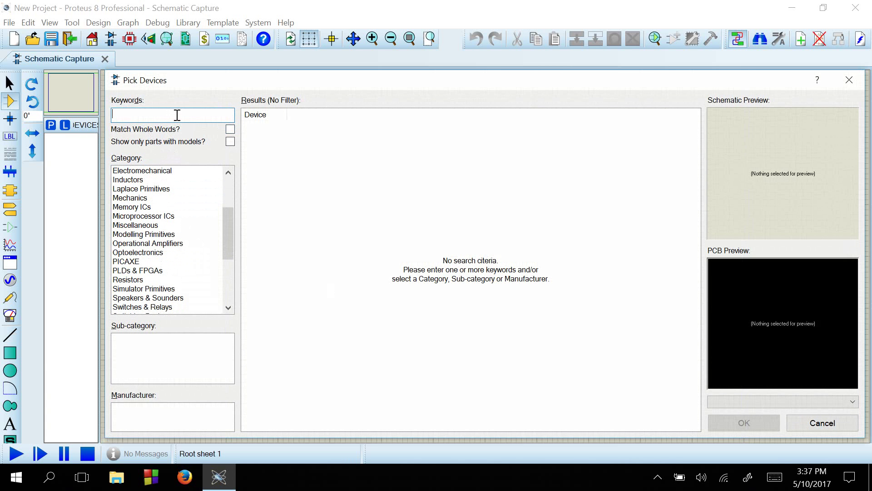
type("AND")
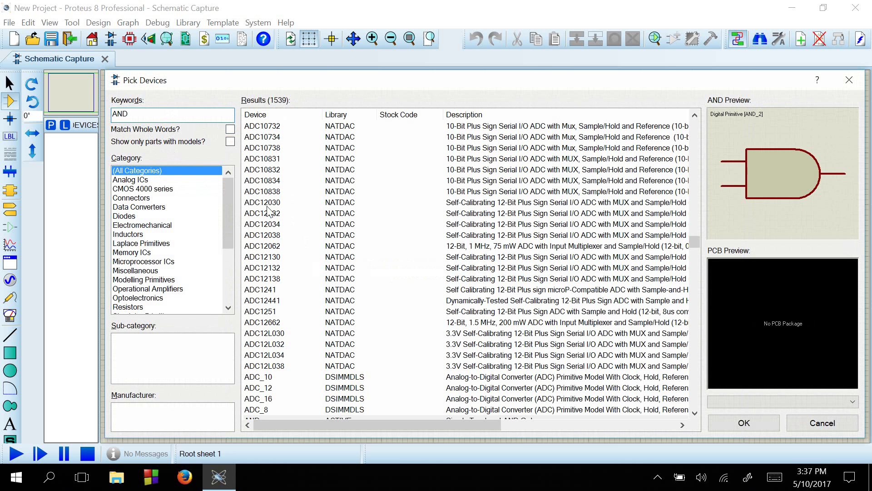
type(" gate")
scroll(301, 237, "down", 5)
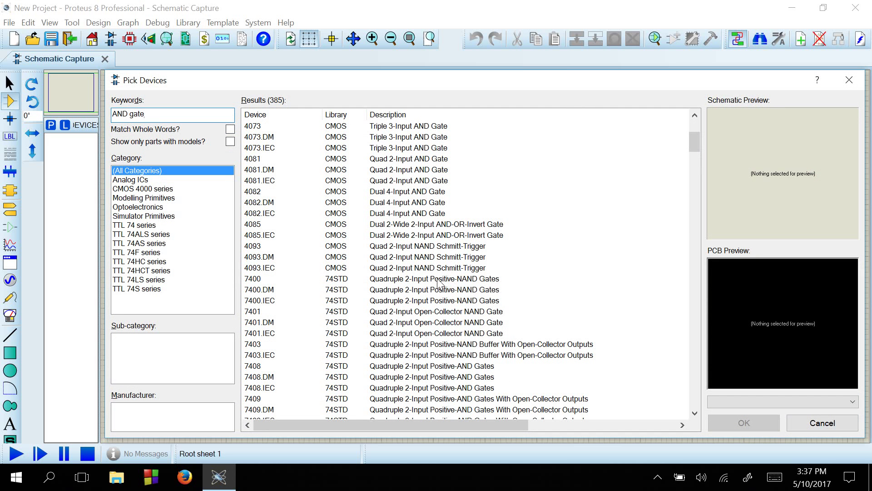
scroll(409, 329, "down", 3)
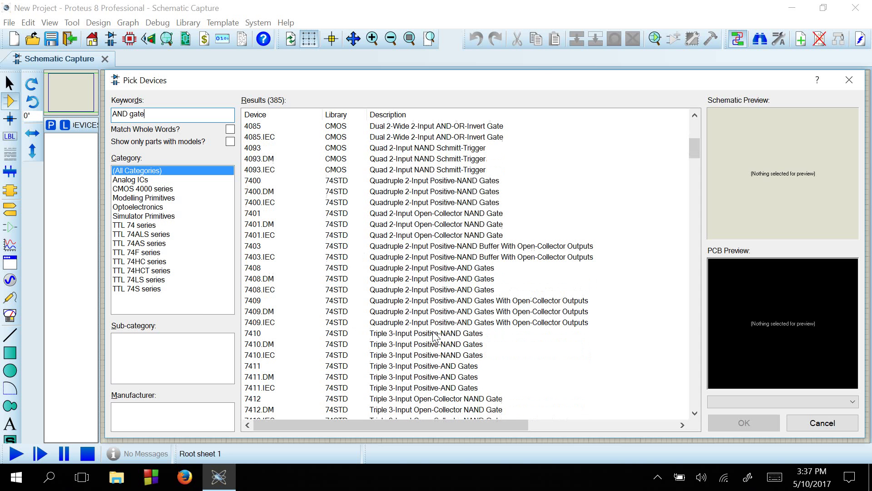
left_click(448, 271)
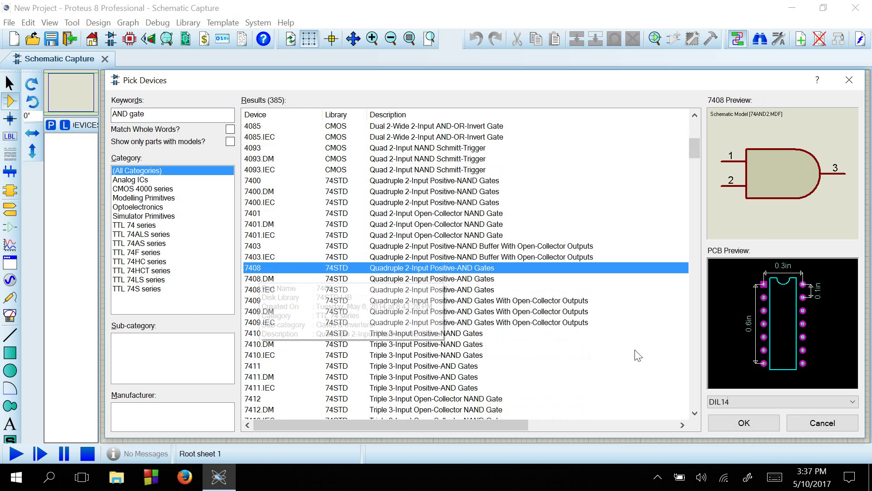
left_click(743, 423)
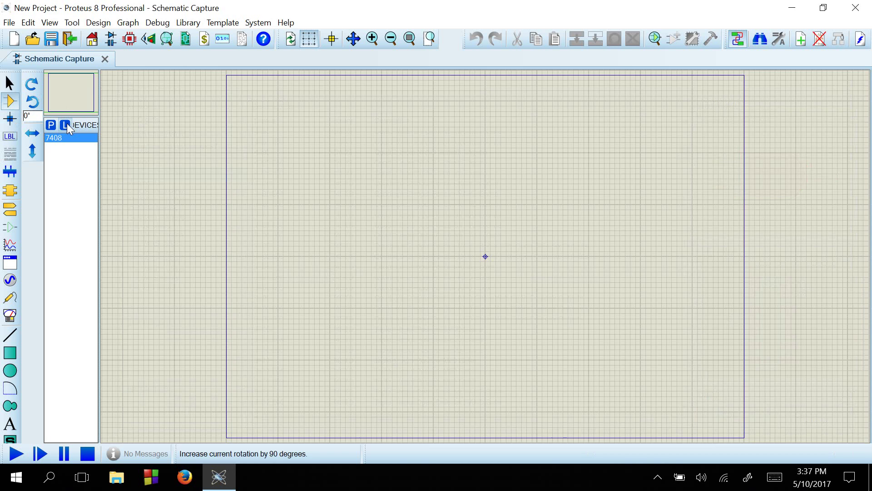
Step: Search 'logic toggle' and add LOGICTOGGLE to the device list
left_click(50, 125)
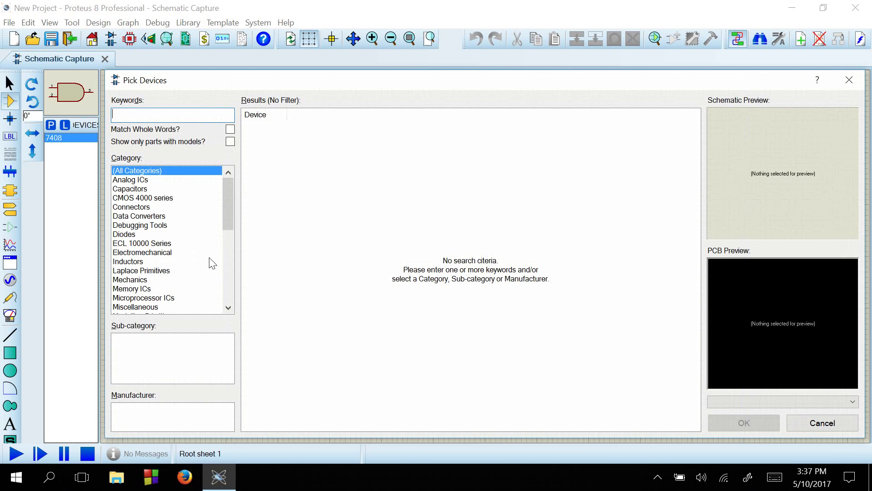
type("logic toggle")
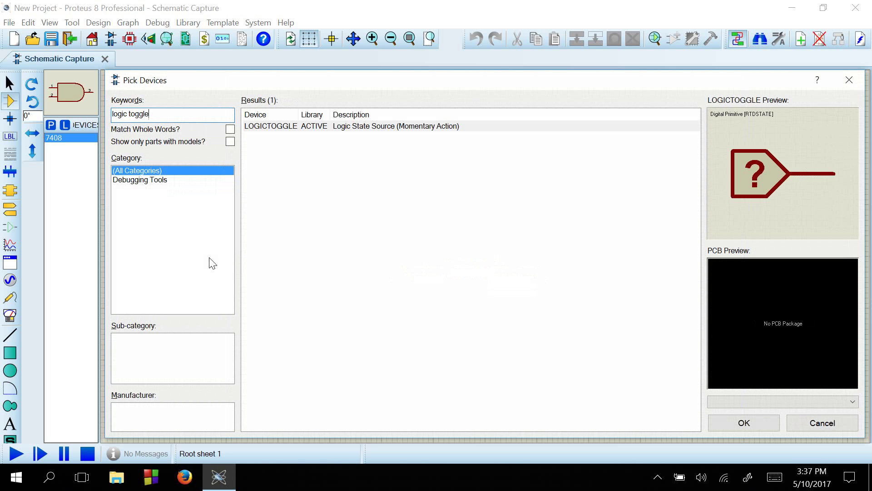
left_click(297, 131)
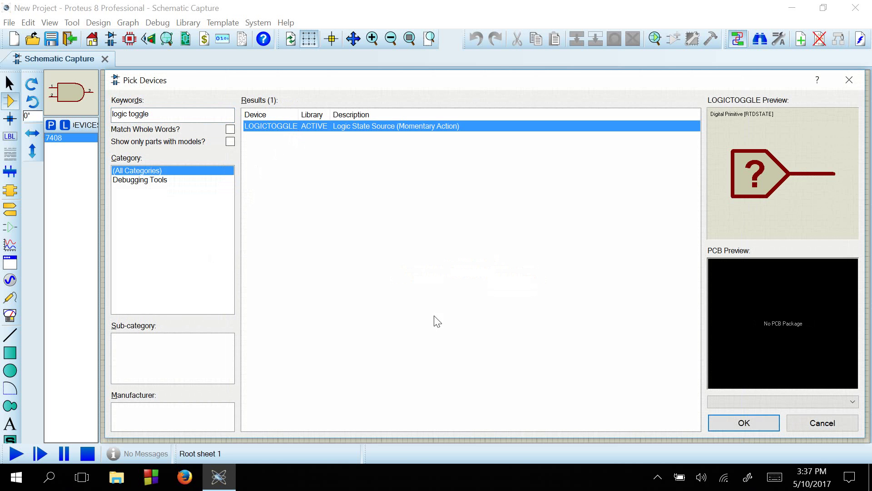
left_click(722, 422)
Step: Search 'logic probe' and add LOGICPROBE (BIG) to the device list
left_click(51, 124)
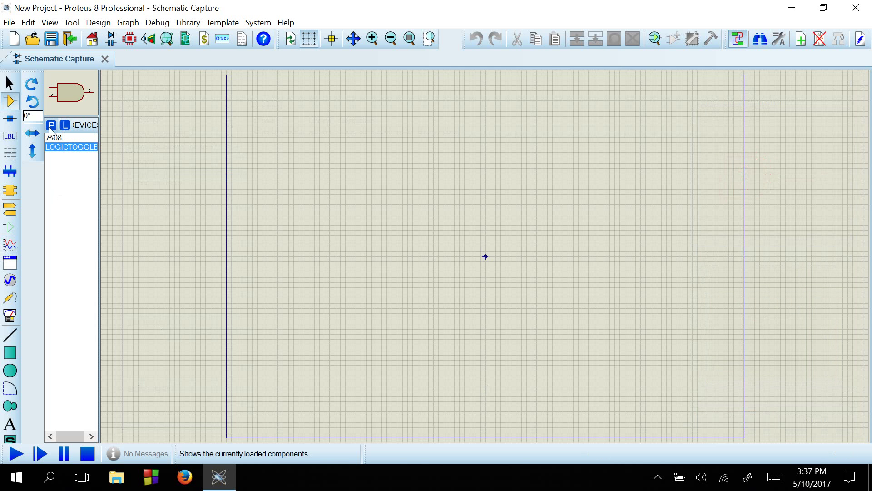
type("logic pr")
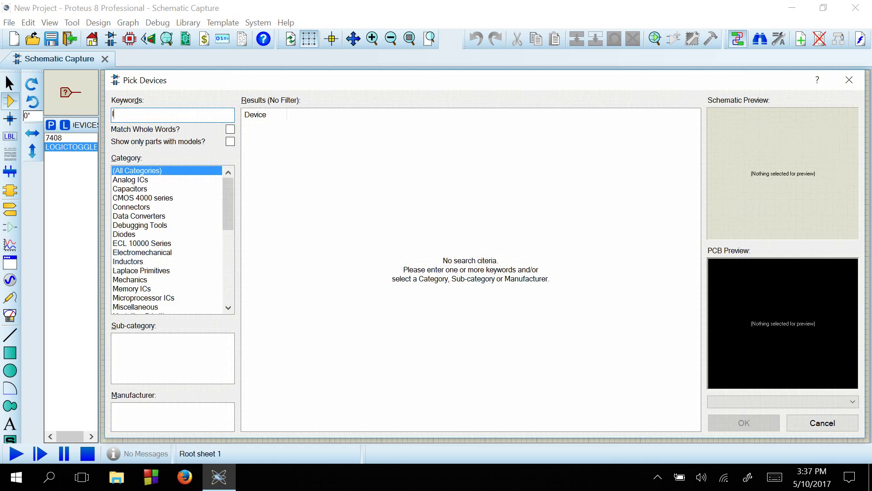
type("obe")
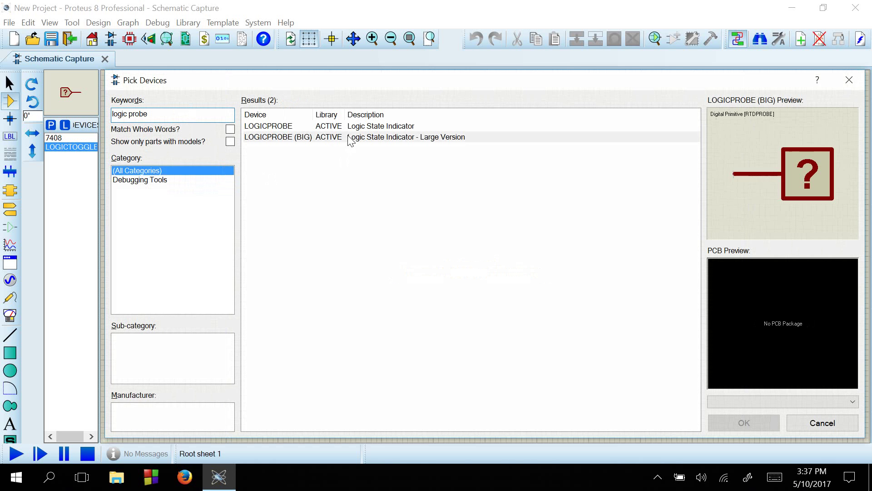
left_click(347, 138)
left_click(743, 423)
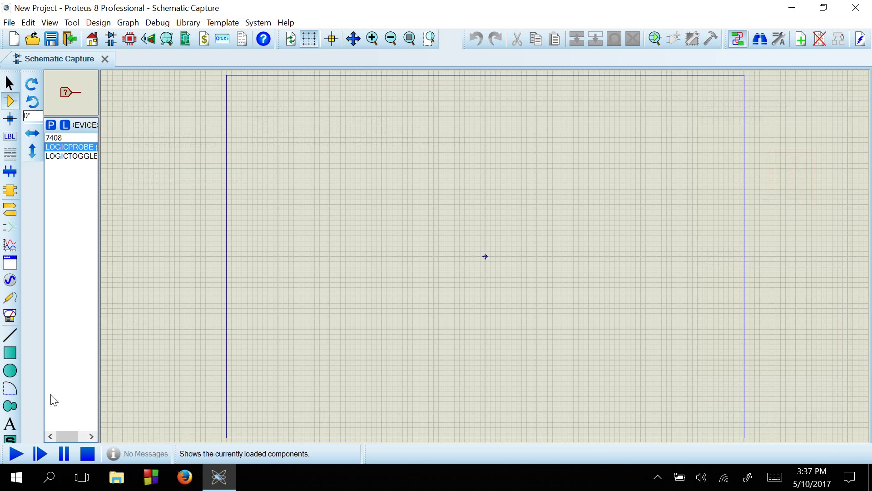
Step: Place the 7408 AND gate U1:A near the sheet centre and zoom in on it
left_click(56, 139)
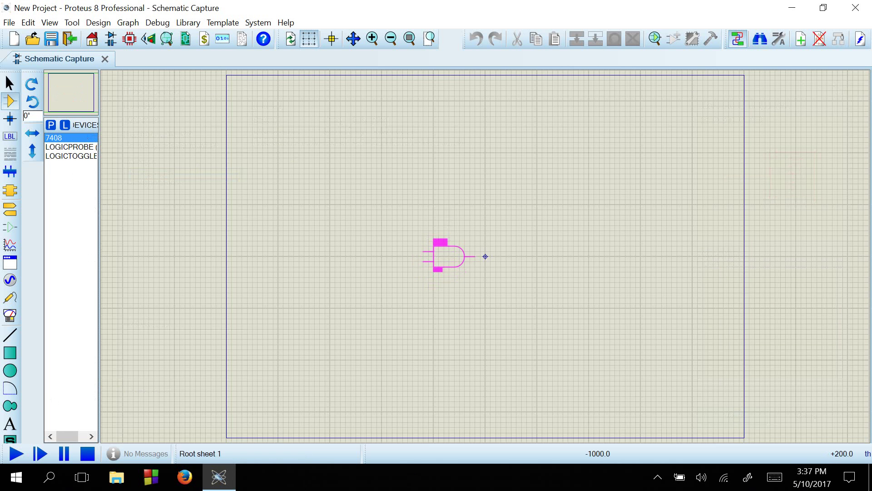
left_click(485, 257)
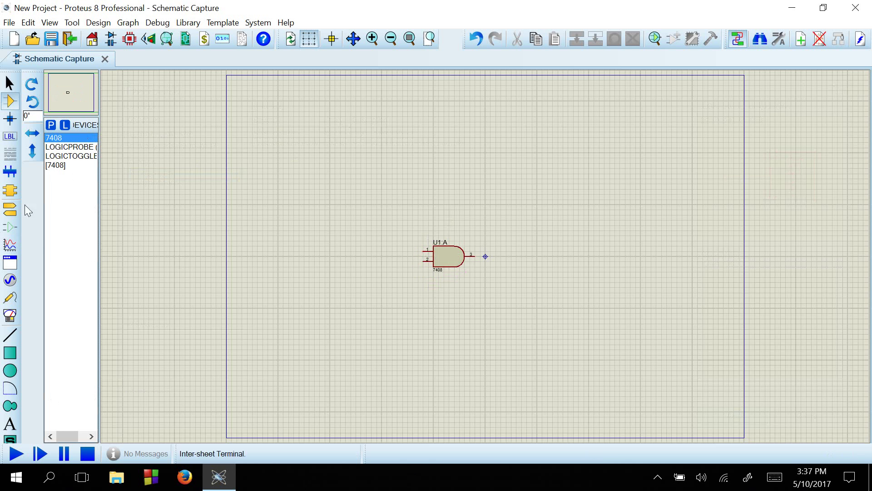
scroll(447, 225, "up", 1)
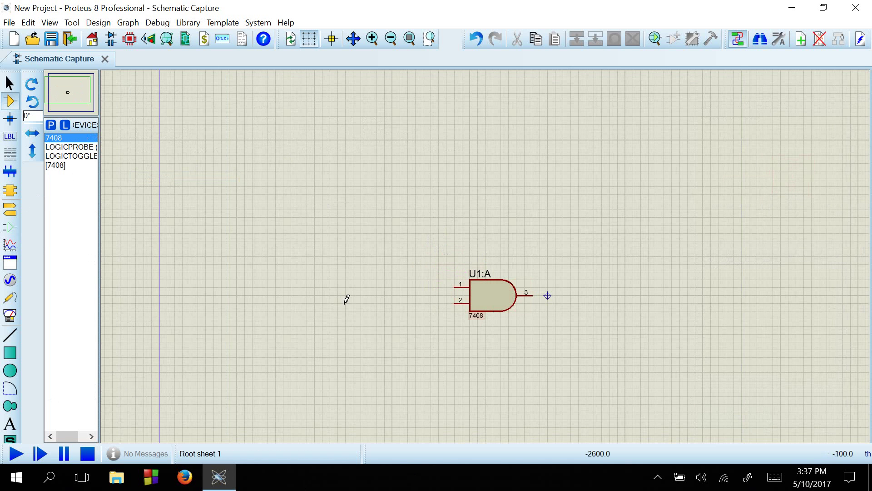
key("F6")
left_click_drag(483, 256, 357, 289)
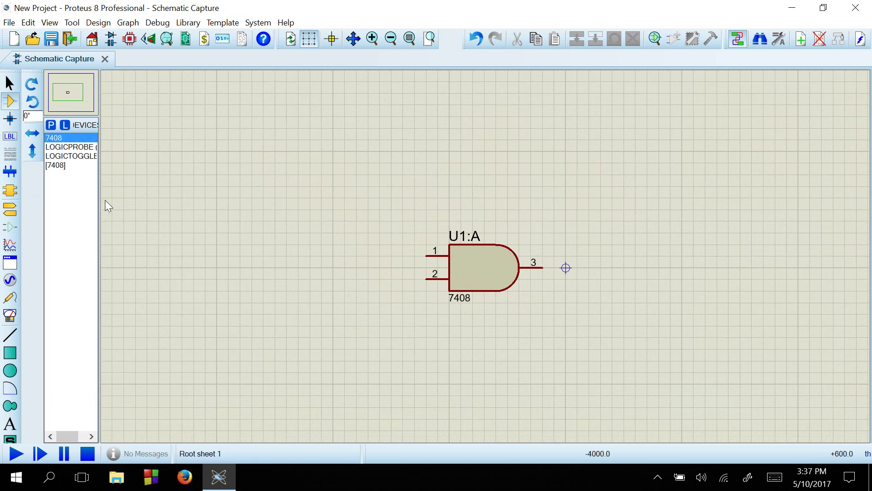
Step: Place two logic toggles left of the gate, one above the other
left_click(73, 146)
left_click(73, 155)
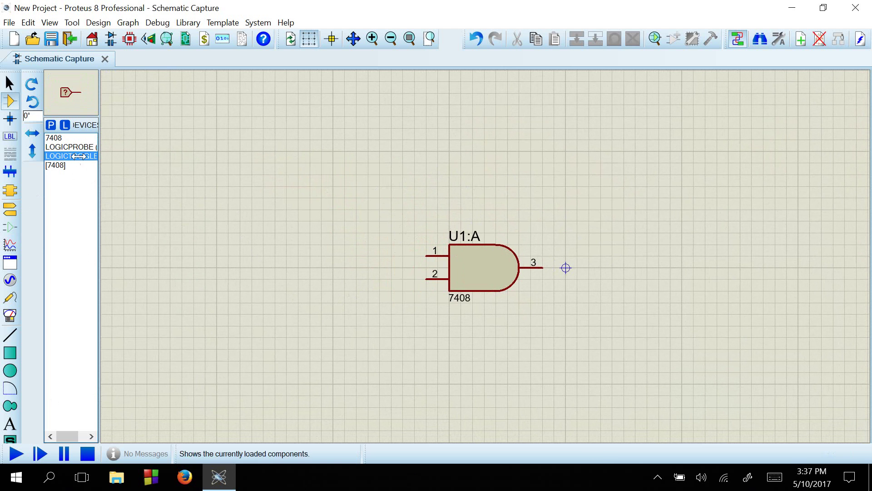
left_click(262, 207)
left_click(285, 220)
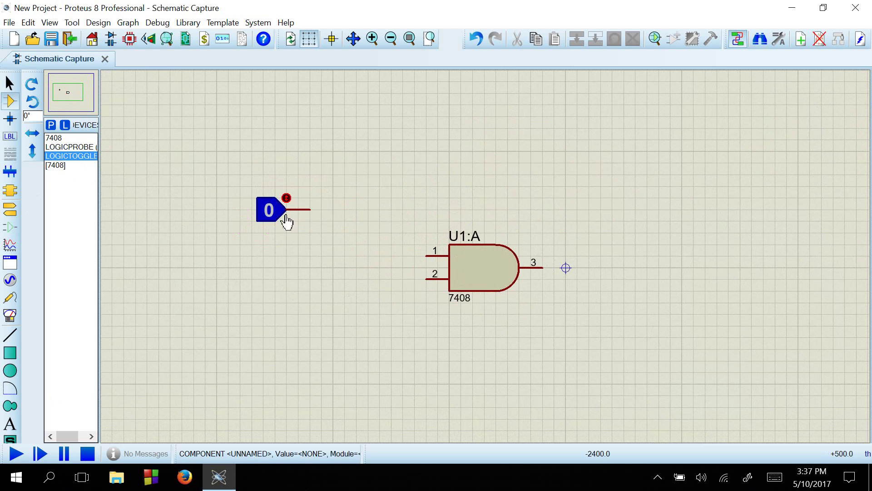
left_click(284, 301)
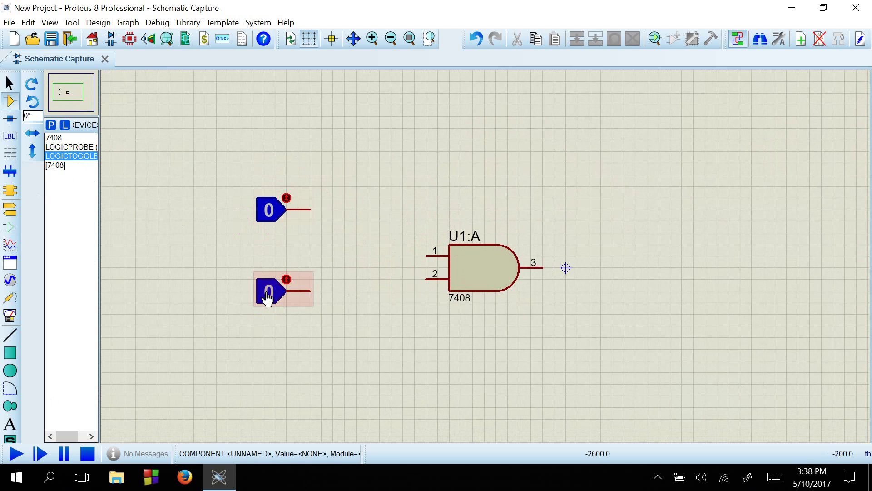
right_click(274, 205)
Step: Rename the upper logic toggle to A and the lower one to B
left_click(352, 87)
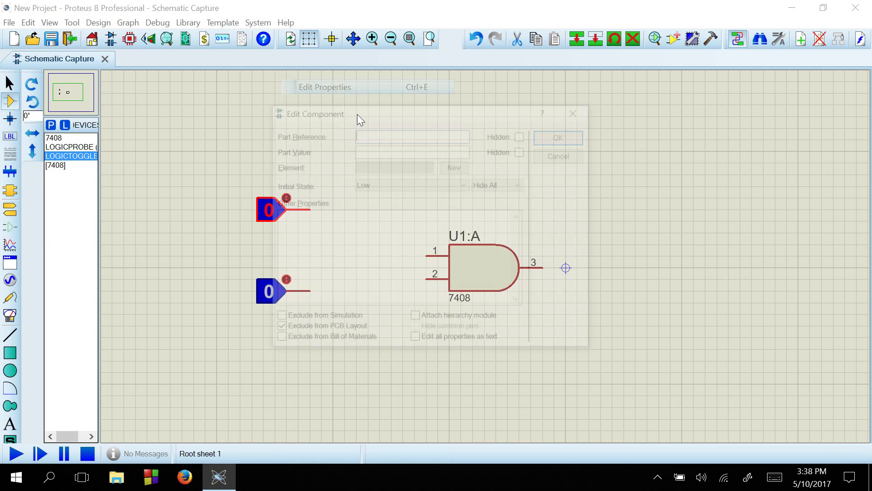
type("A")
key("Return")
right_click(278, 282)
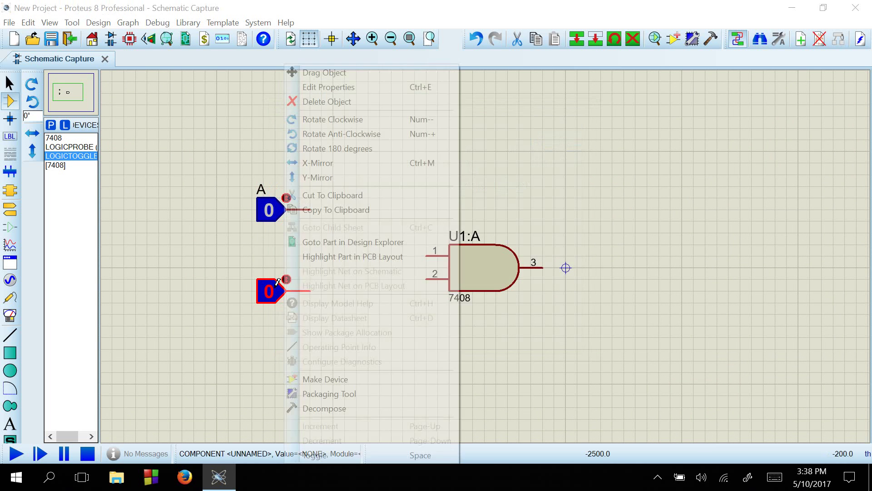
left_click(342, 86)
type("B")
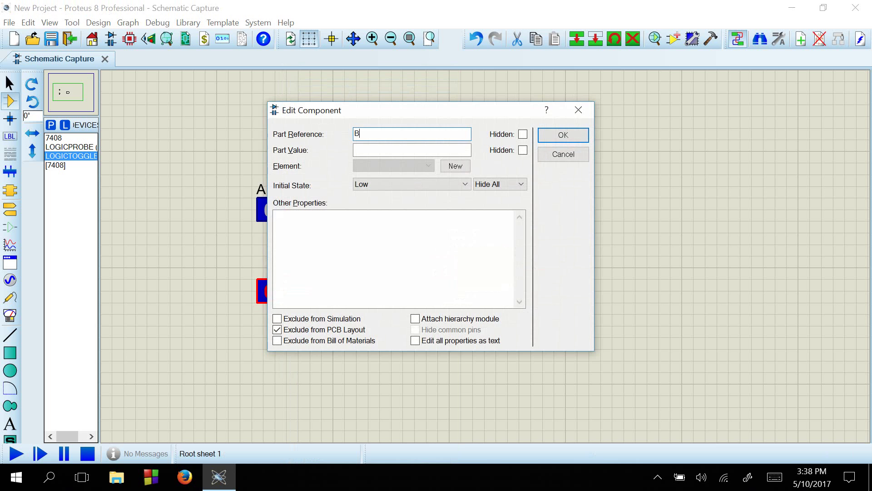
key("Return")
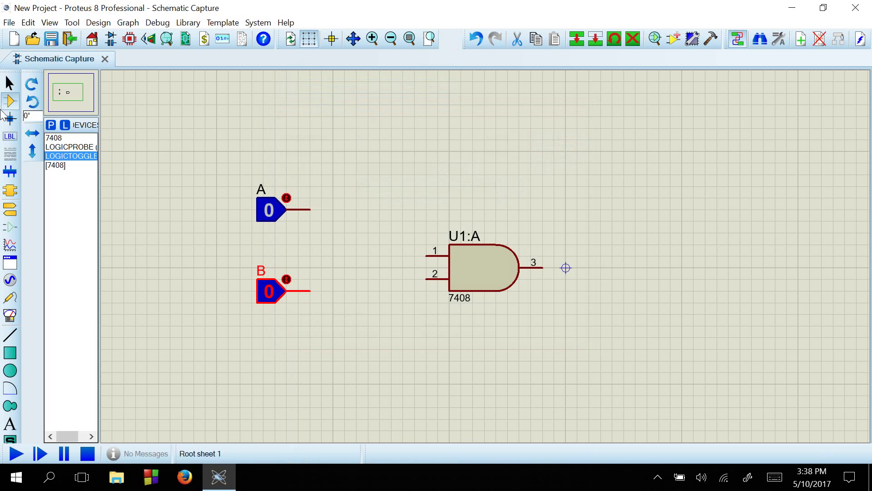
Step: Place a logic probe right of the gate and name it F
left_click(68, 147)
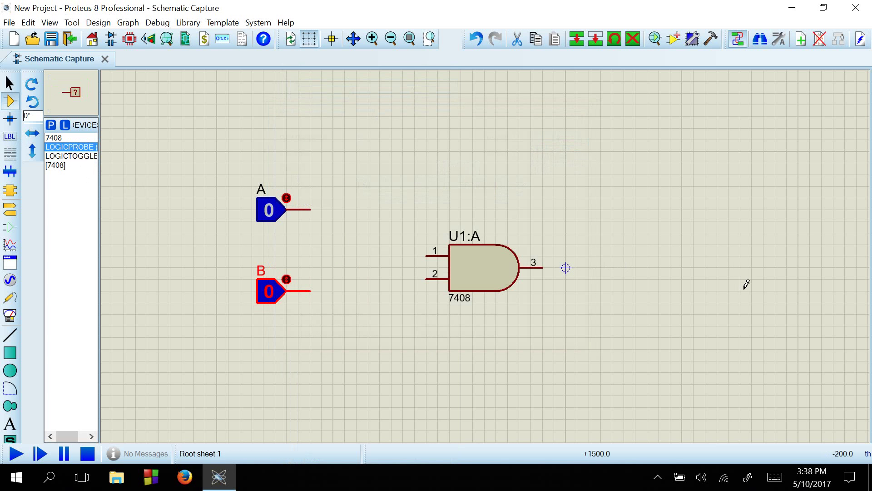
left_click(690, 260)
left_click(707, 268)
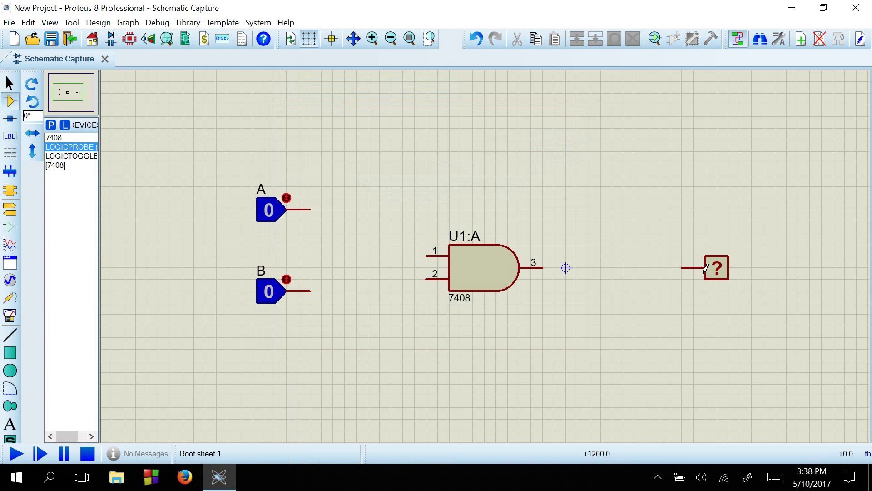
right_click(707, 268)
left_click(588, 132)
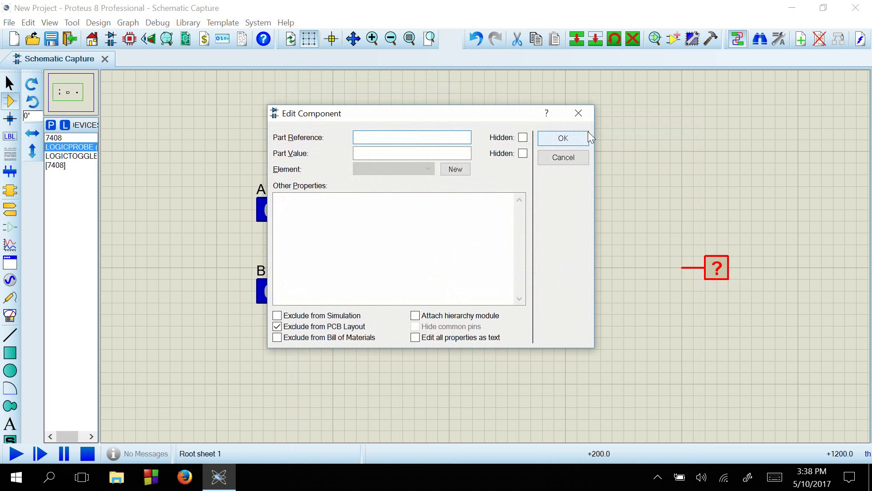
type("F")
key("Return")
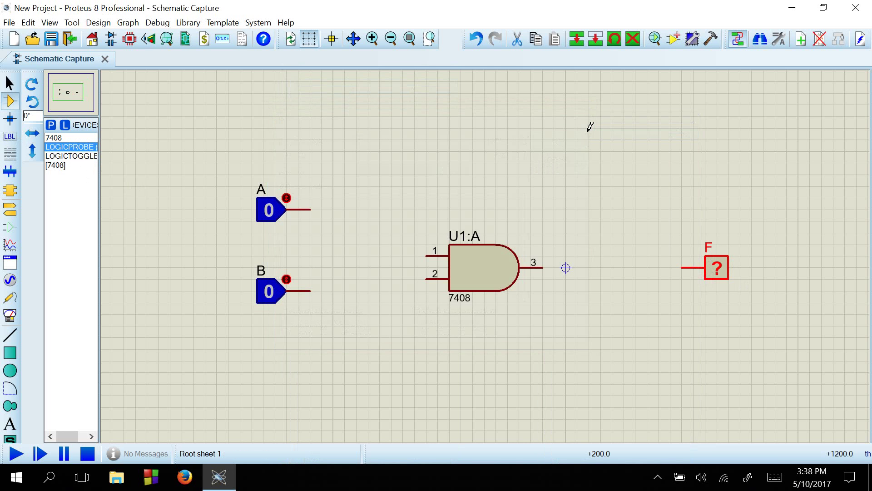
Step: Wire toggle A's output to input pin 1 of U1:A
left_click(309, 208)
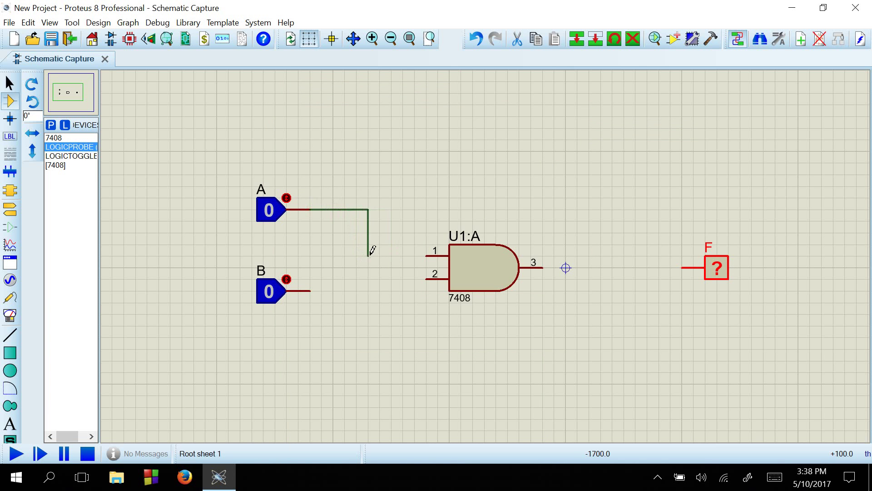
left_click(426, 255)
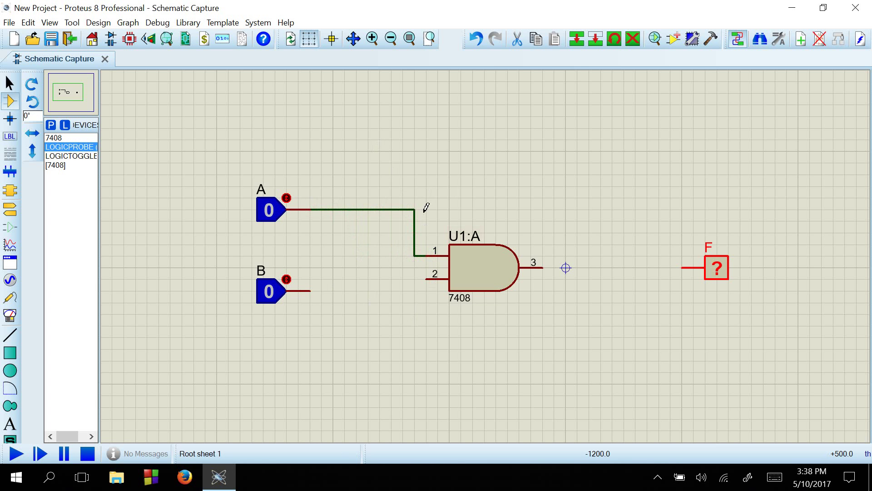
Step: Draw short stub wires from toggle B and gate pin 2, labelling the pin 2 stub 'B Input'
left_click(310, 290)
double_click(345, 290)
left_click(425, 278)
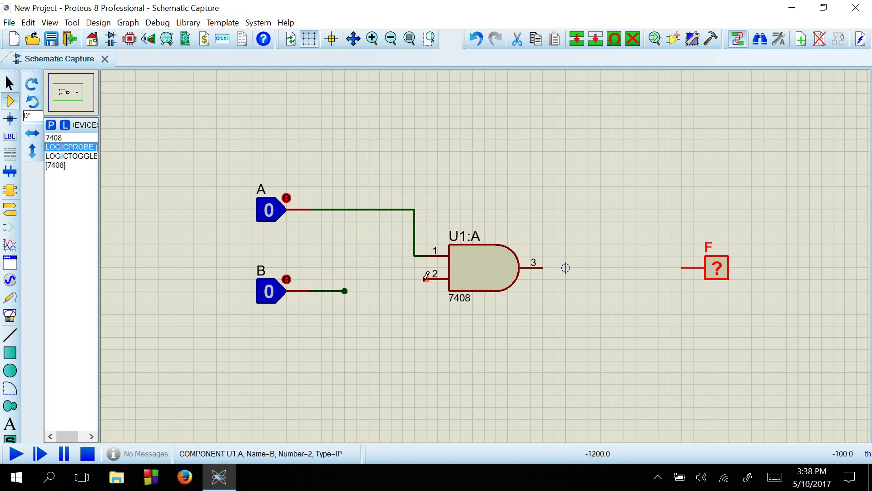
double_click(392, 279)
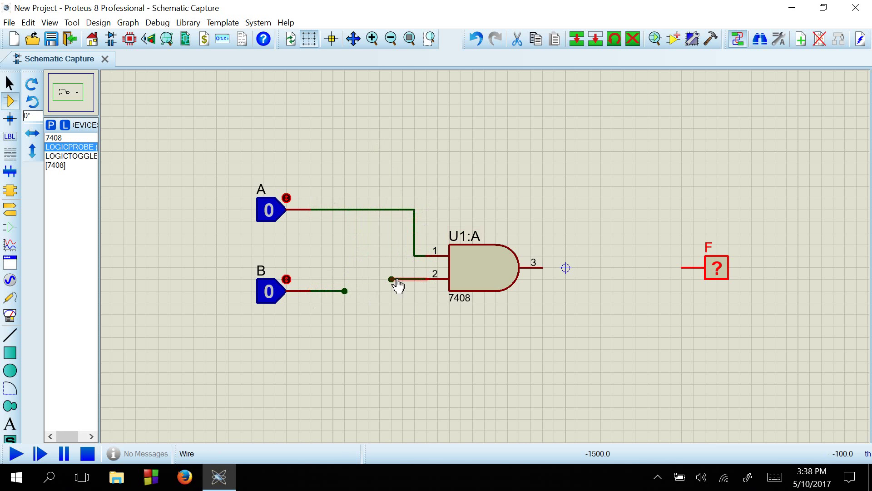
right_click(400, 279)
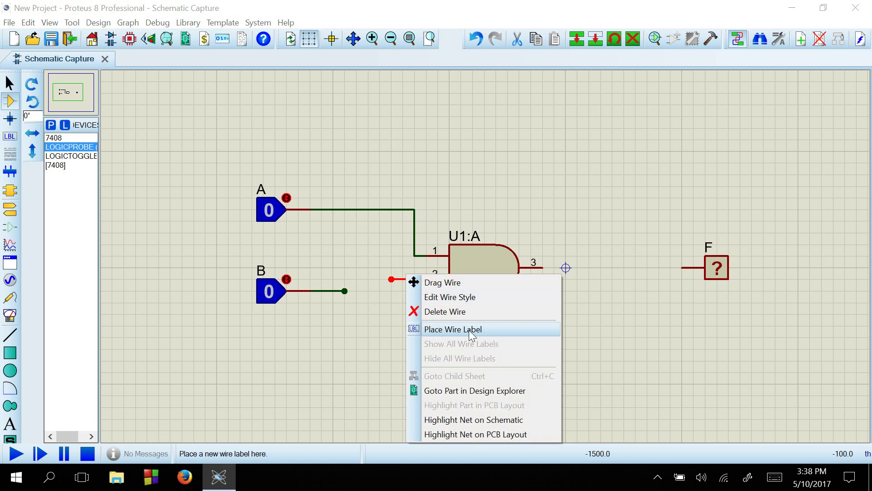
left_click(484, 329)
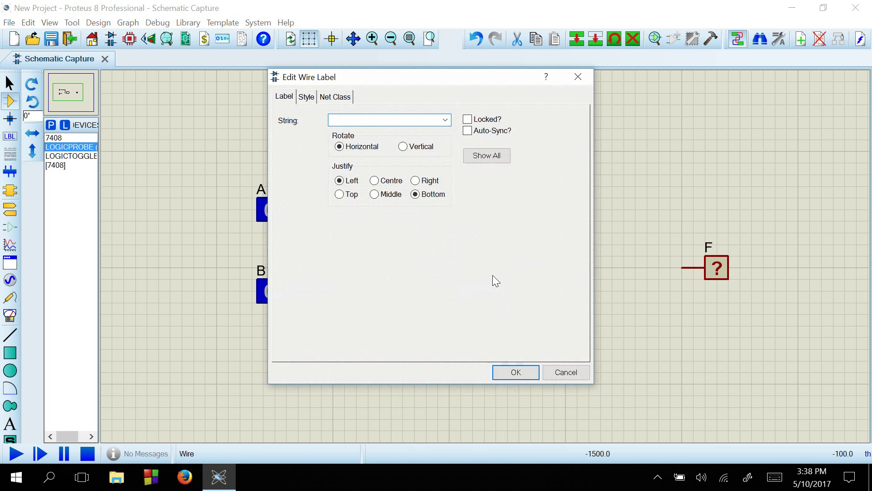
type("B Inpu")
key("BackSpace")
key("BackSpace")
key("BackSpace")
type("Input")
key("ctrl+a")
key("Return")
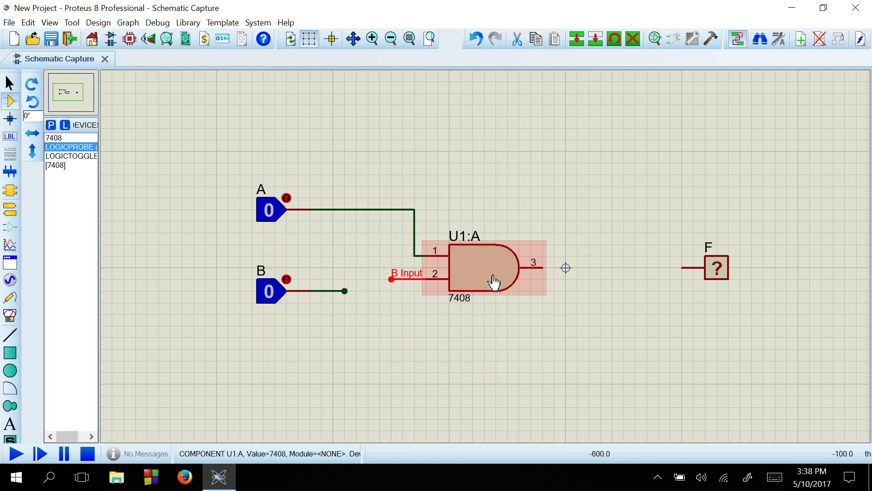
Step: Label toggle B's stub wire 'B Input' to join it to pin 2
right_click(346, 289)
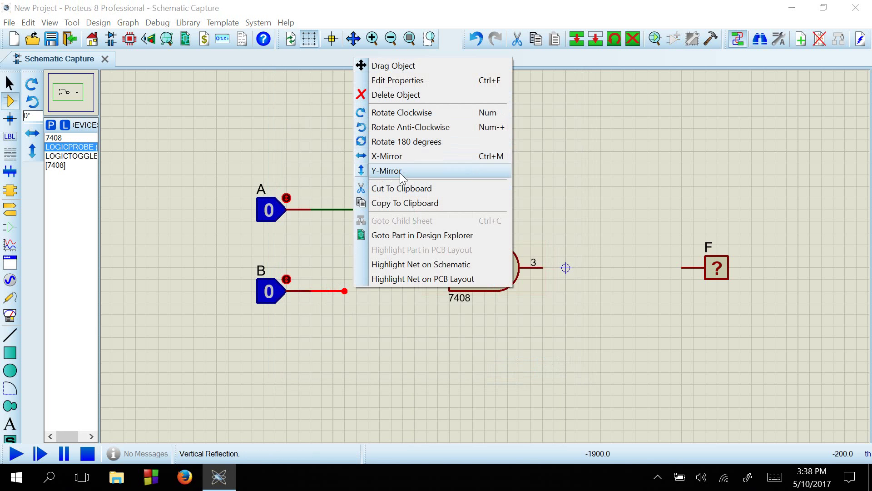
left_click(334, 287)
right_click(334, 288)
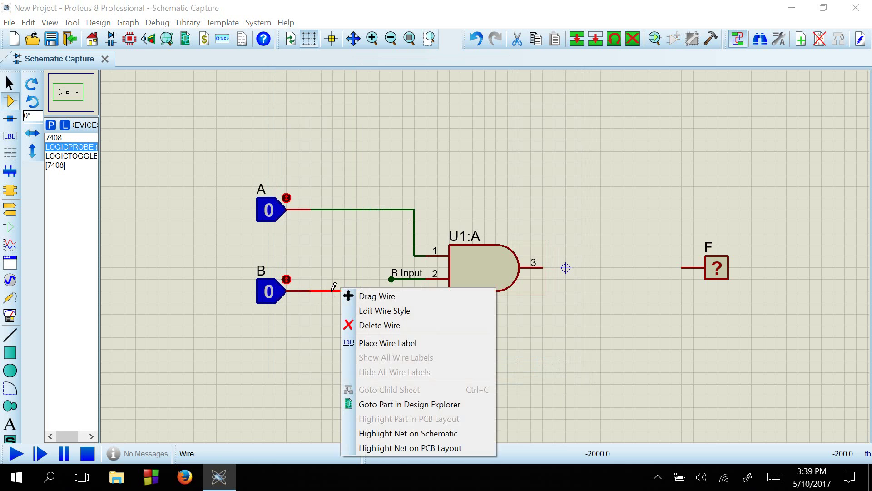
left_click(363, 343)
type("B Input")
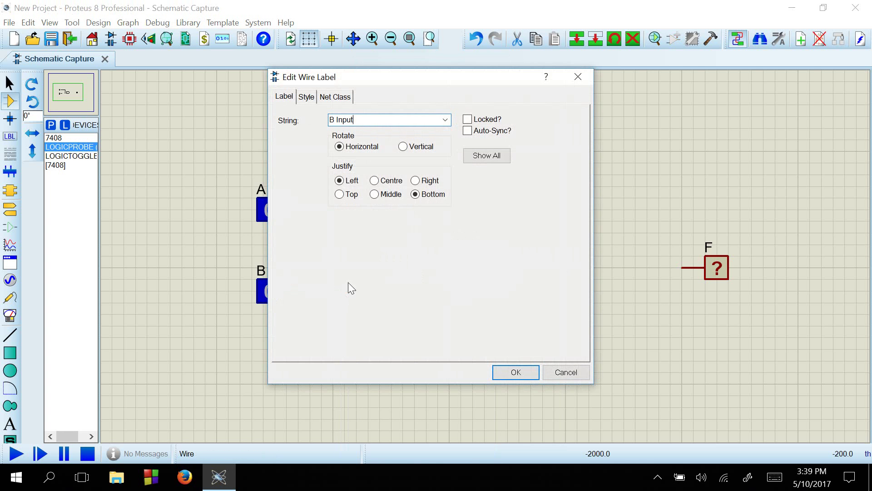
key("Return")
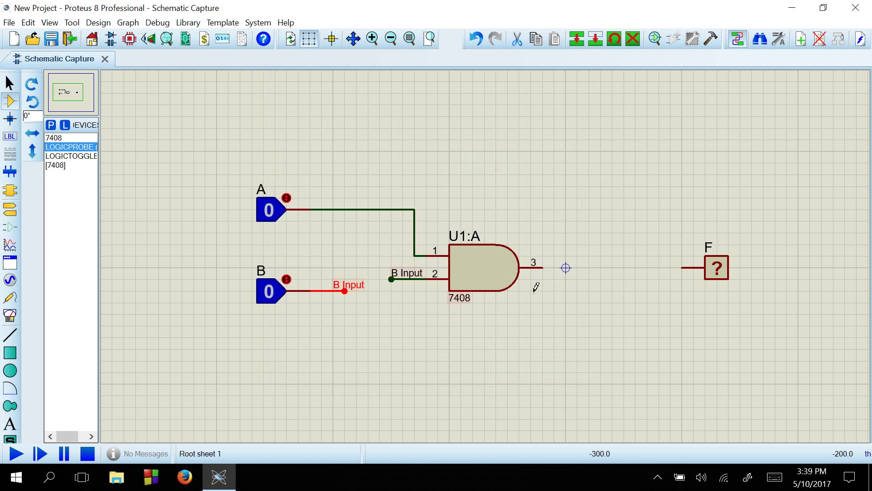
Step: Draw short stub wires from gate output pin 3 and probe F, labelling the pin 3 stub 'F output'
left_click(543, 268)
double_click(581, 266)
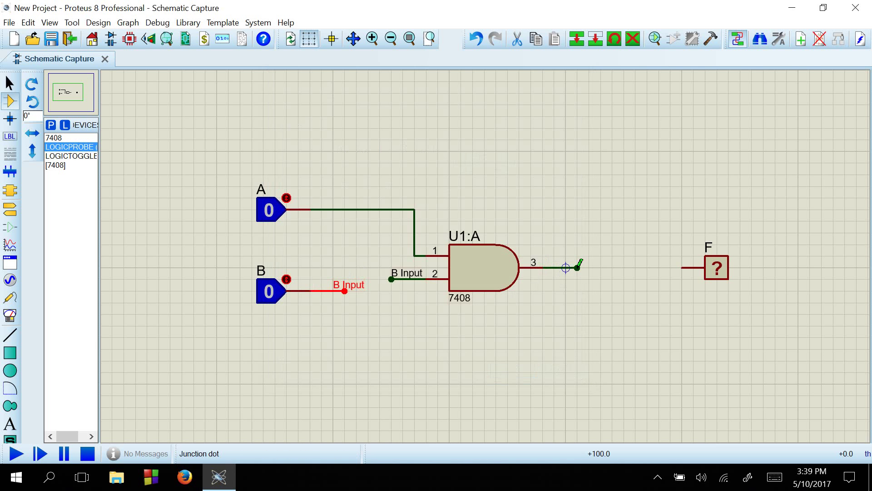
left_click(682, 267)
double_click(658, 267)
right_click(571, 264)
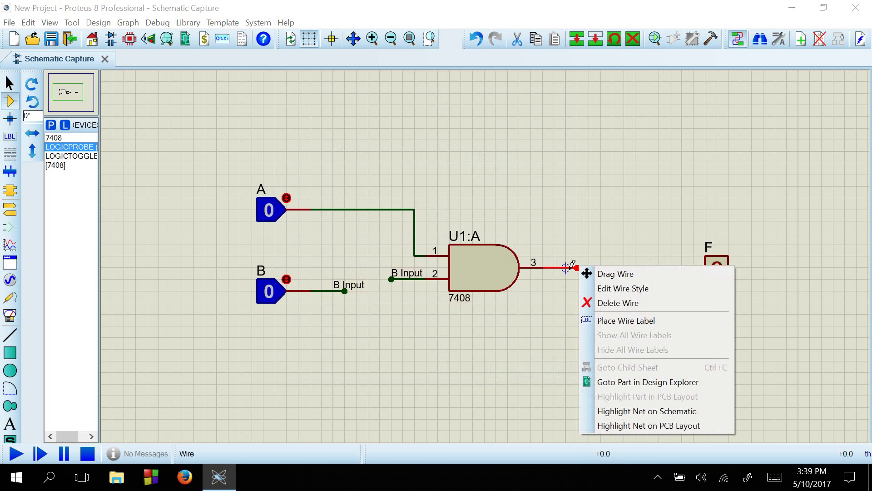
left_click(598, 320)
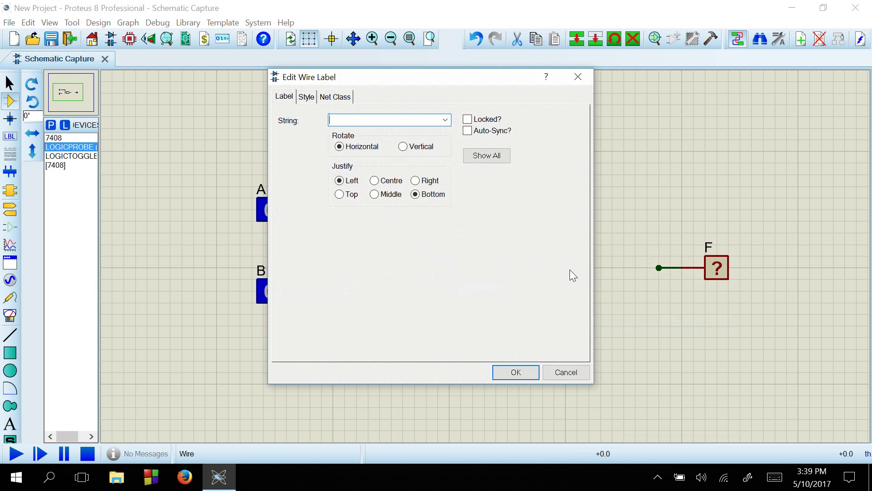
type("F output")
key("Return")
Step: Label probe F's stub wire 'F output' to join it to pin 3
right_click(668, 268)
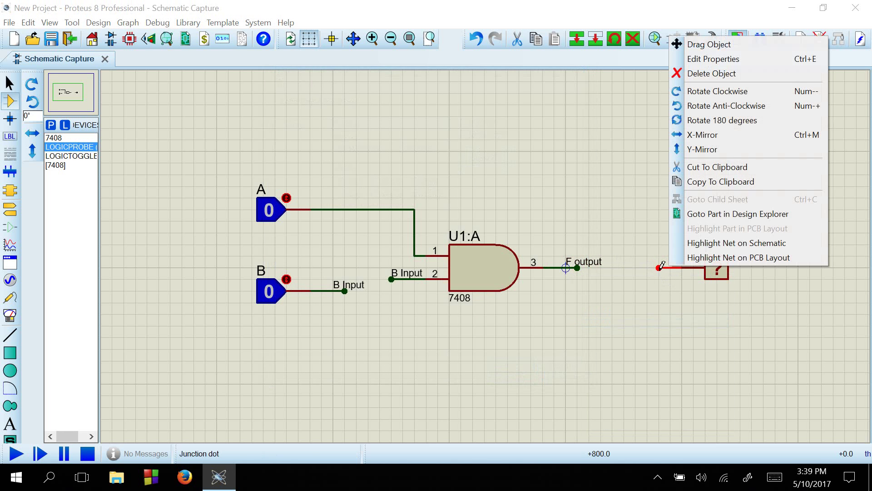
left_click(673, 272)
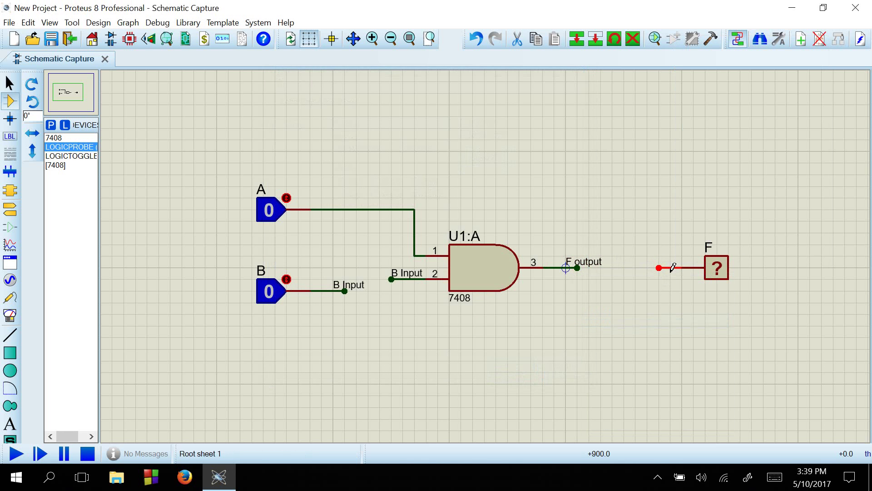
right_click(679, 267)
left_click(708, 320)
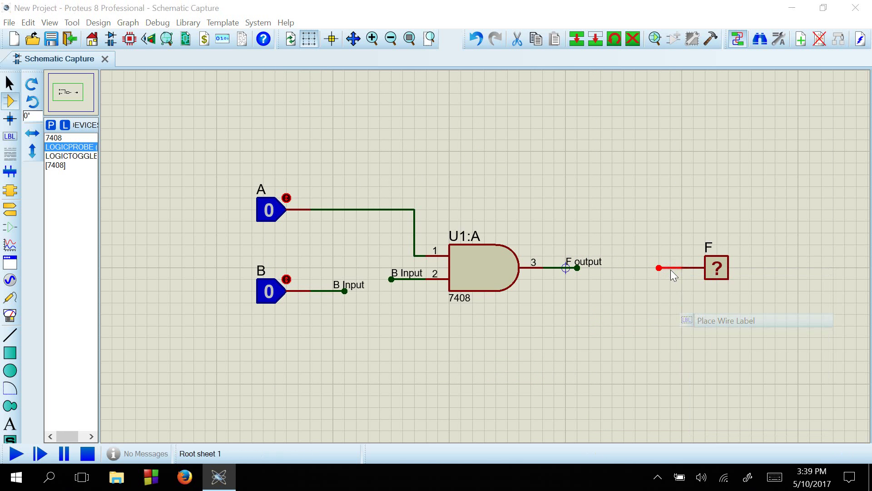
type("F output")
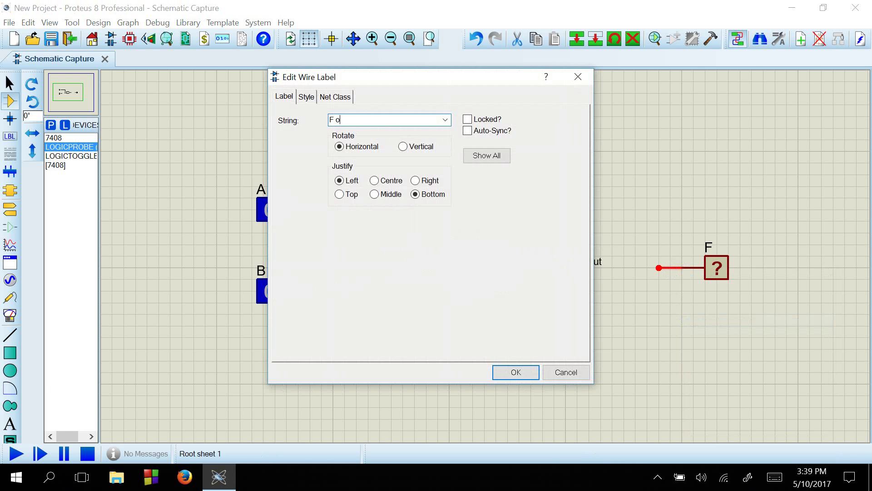
key("Return")
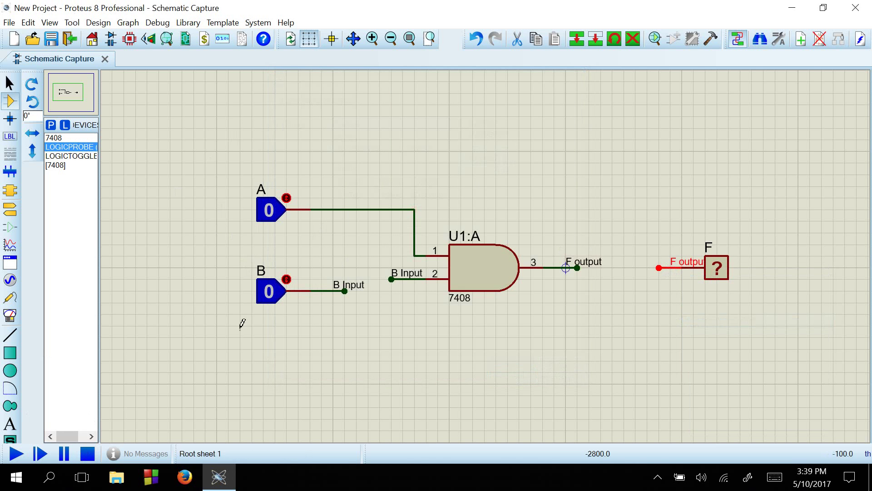
Step: Run the simulation and set toggles A and B to 1 so probe F reads 1
left_click(16, 453)
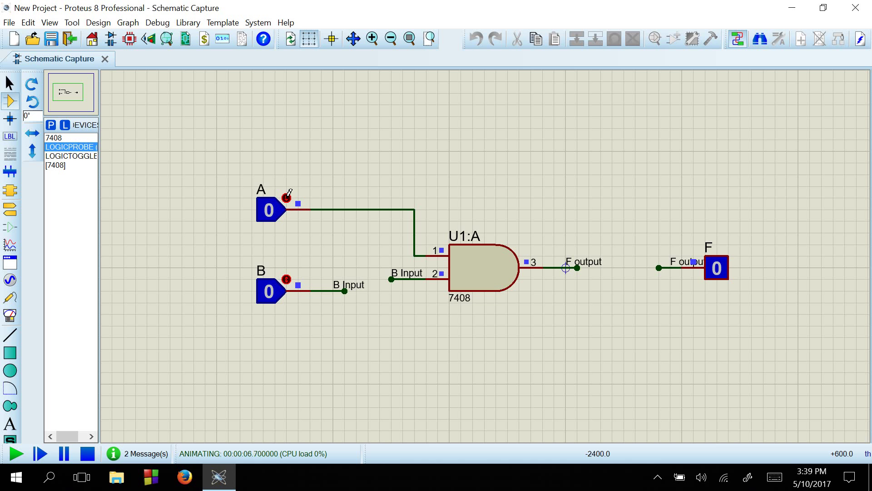
left_click(286, 196)
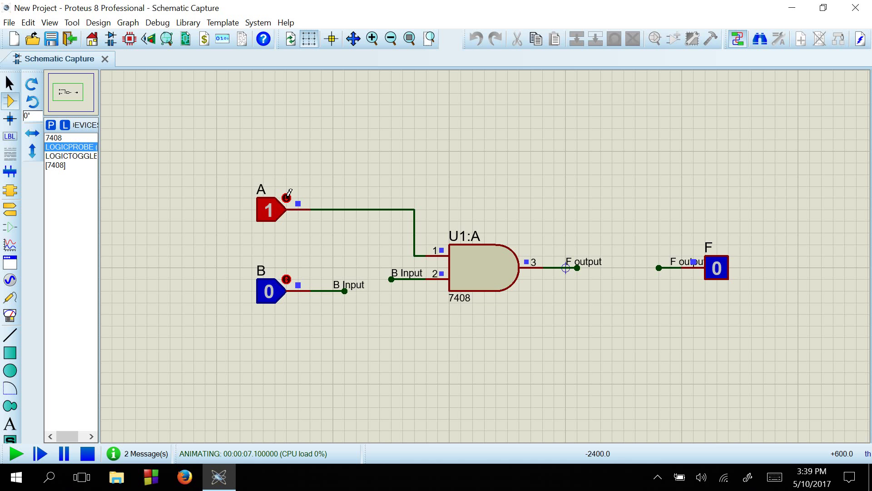
left_click(287, 279)
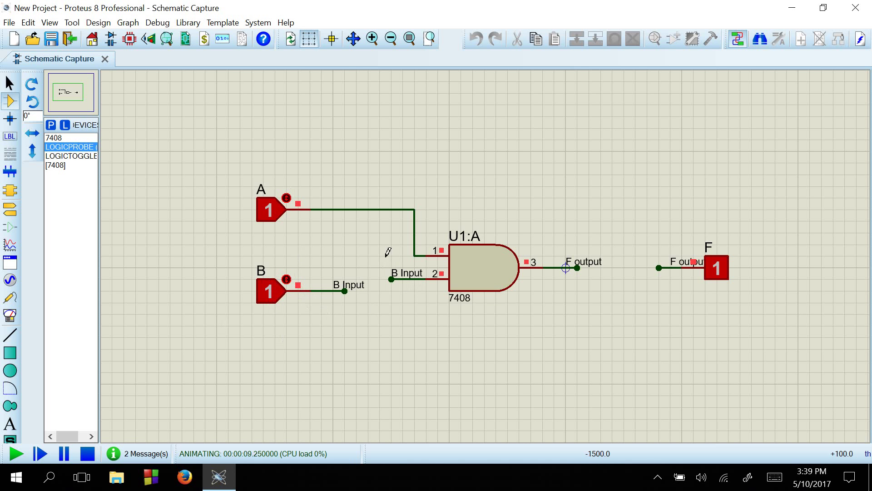